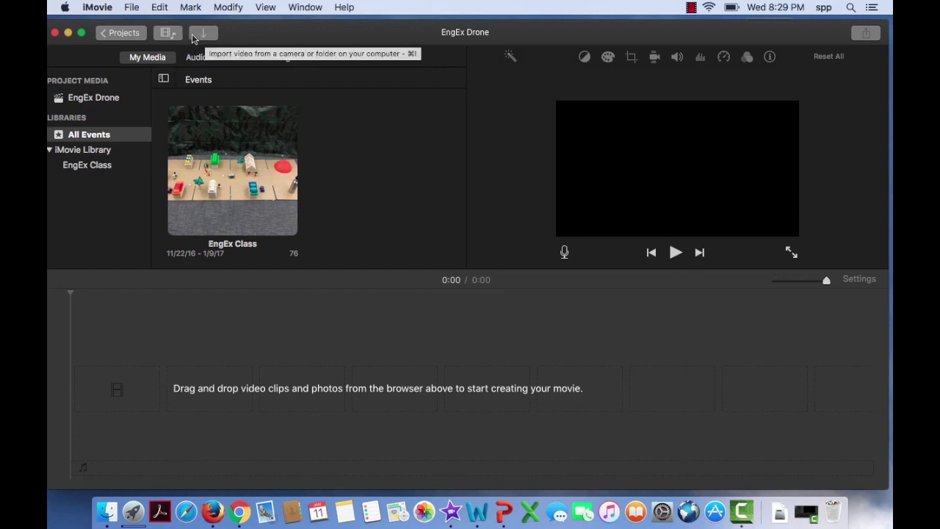
- Open the Import window with FaceTime HD Camera (Built-in) as the live source
{"action": "left_click", "coordinate": [202, 33]}
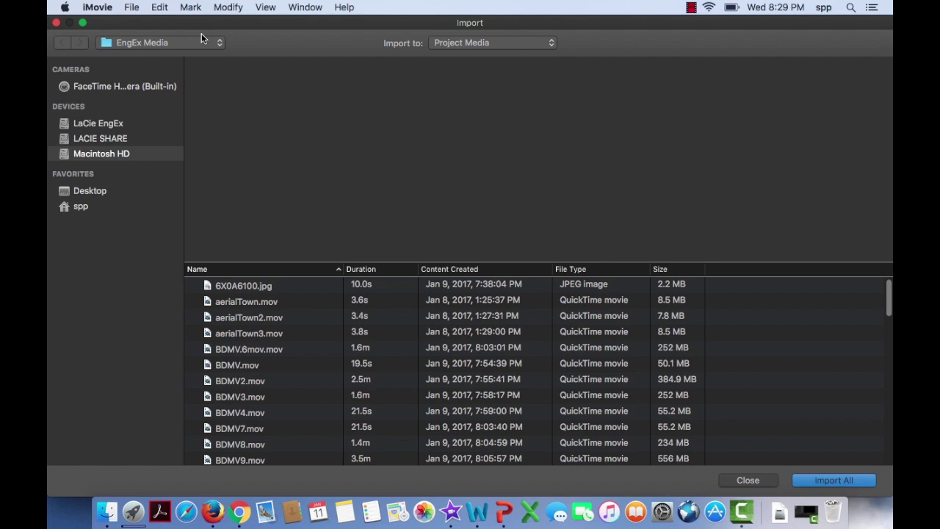
{"action": "left_click", "coordinate": [106, 88]}
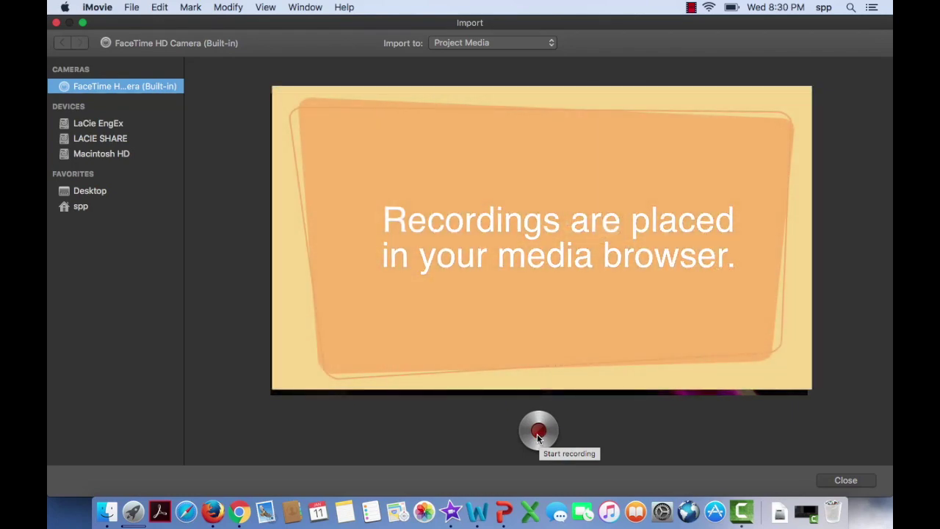
- Record a short webcam clip from the FaceTime HD Camera into the EngEx Drone media
{"action": "left_click", "coordinate": [539, 435]}
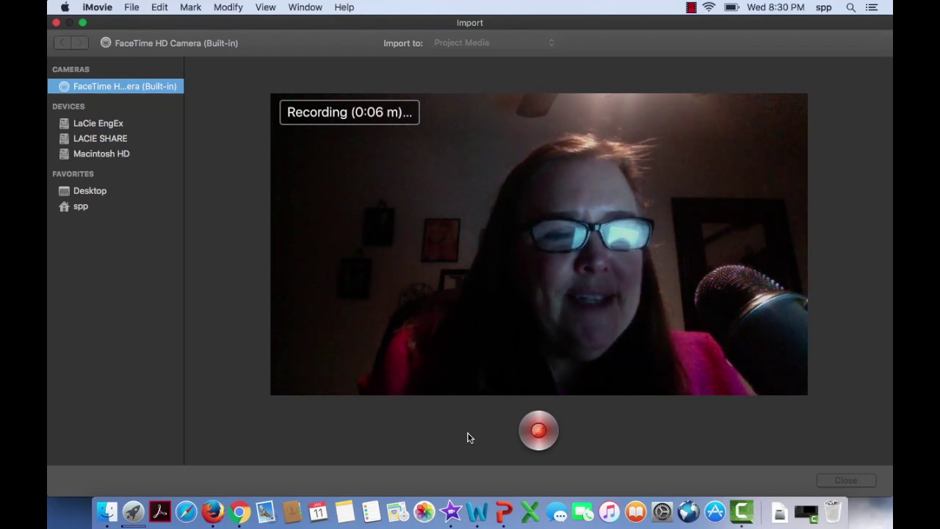
{"action": "left_click", "coordinate": [541, 437]}
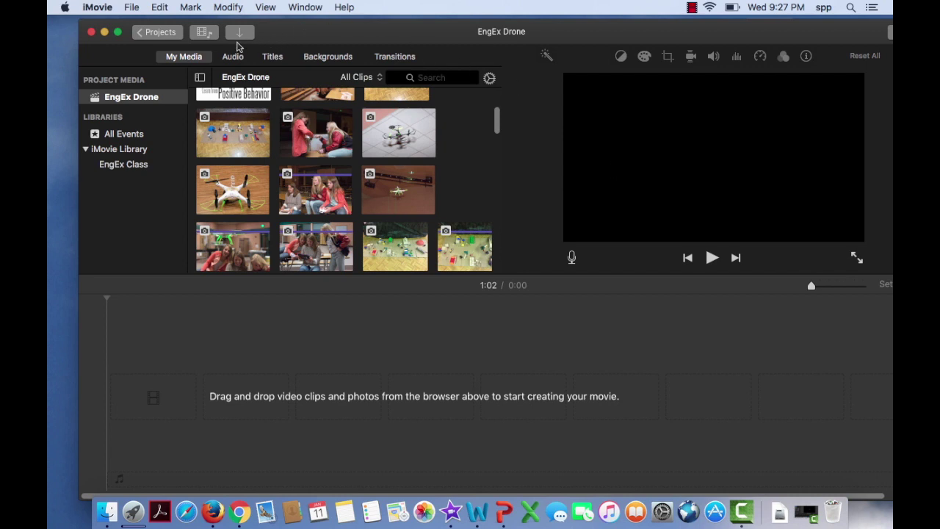
- Reopen and close the Import window, then switch to the Projects browser
{"action": "left_click", "coordinate": [238, 38]}
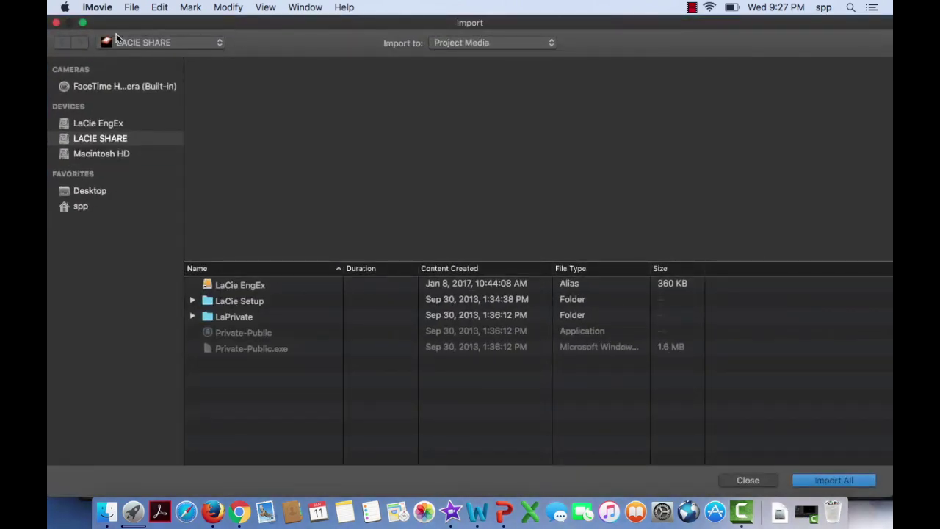
{"action": "left_click", "coordinate": [57, 23]}
{"action": "left_click", "coordinate": [159, 34]}
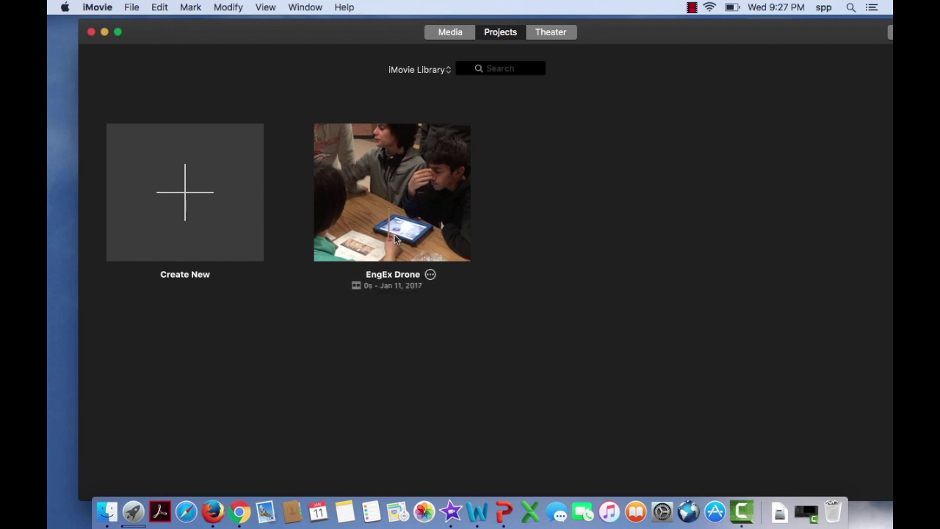
- Open the EngEx Drone project, preview a clip from its media, then clear the selection
{"action": "left_click", "coordinate": [366, 190]}
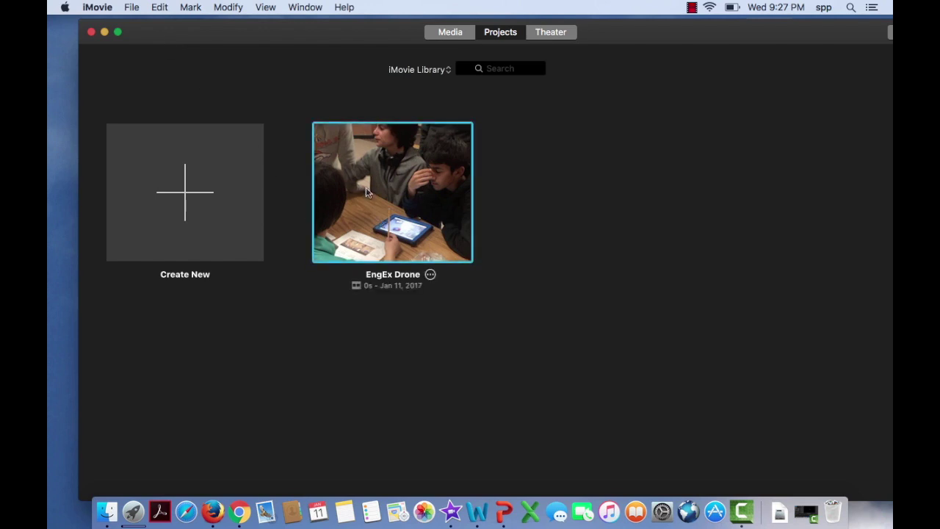
{"action": "double_click", "coordinate": [366, 191]}
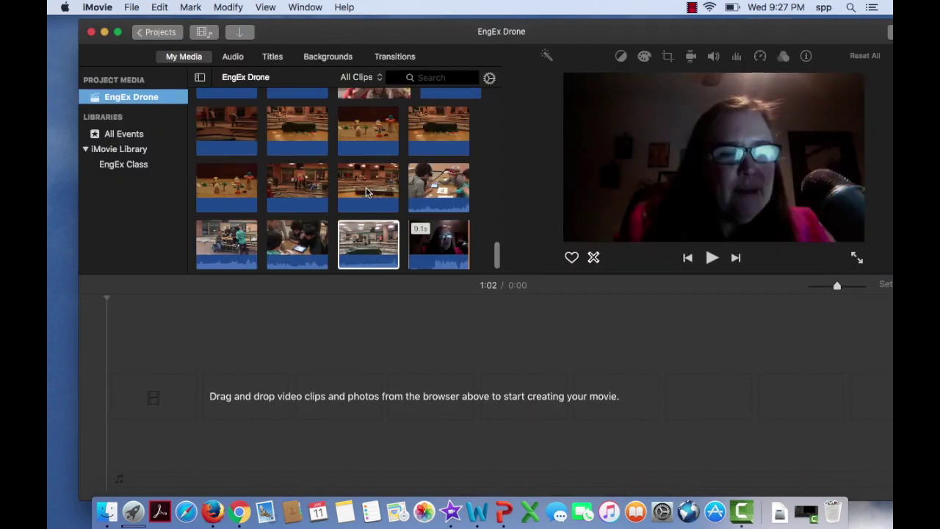
{"action": "left_click", "coordinate": [375, 260]}
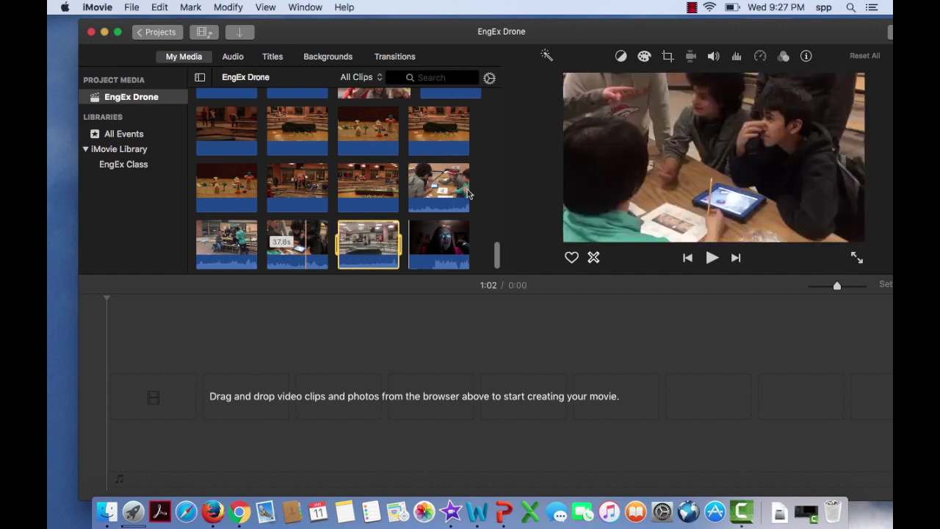
{"action": "left_click", "coordinate": [590, 413]}
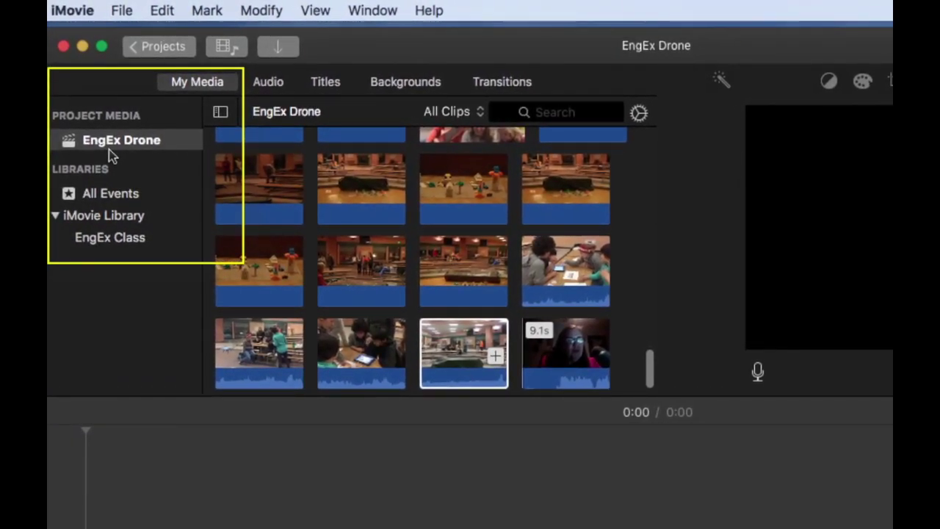
- Show the EngEx Class event clips from the iMovie Library, toggling the Libraries sidebar off and on
{"action": "left_click", "coordinate": [96, 239]}
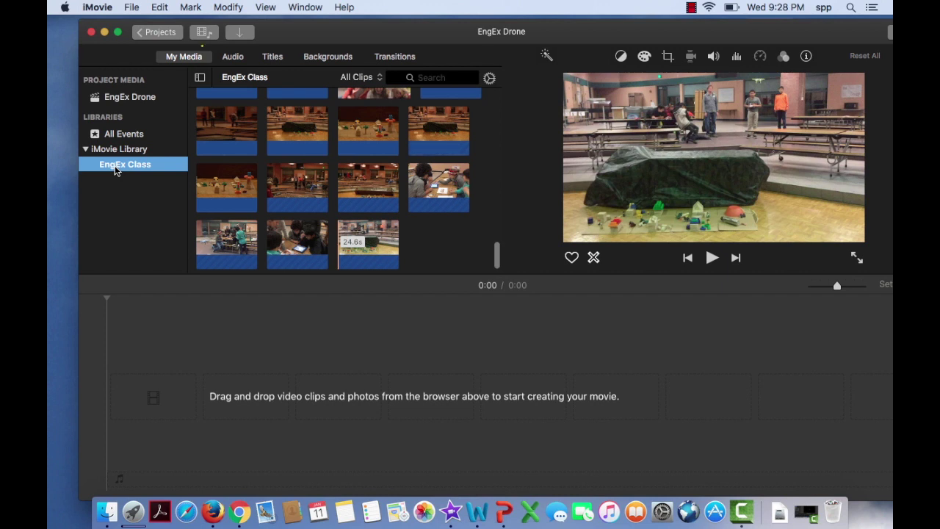
{"action": "left_click", "coordinate": [199, 80]}
{"action": "left_click", "coordinate": [90, 78]}
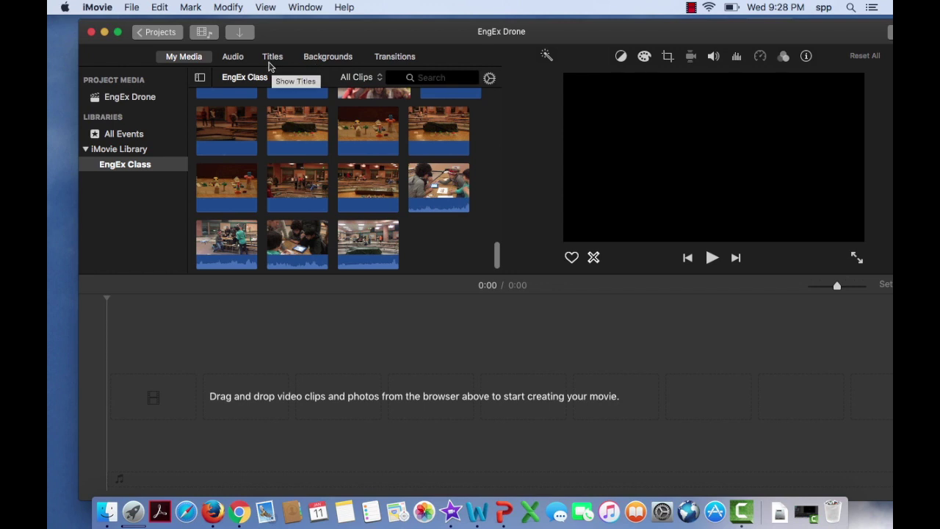
- Switch the browser to Audio and look through iTunes, Sound Effects and GarageBand
{"action": "left_click", "coordinate": [231, 59]}
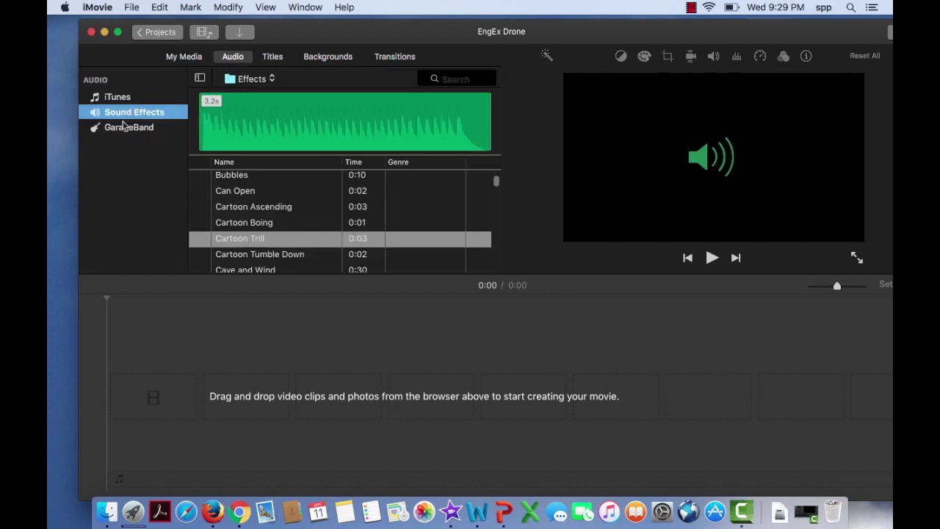
{"action": "left_click", "coordinate": [120, 100]}
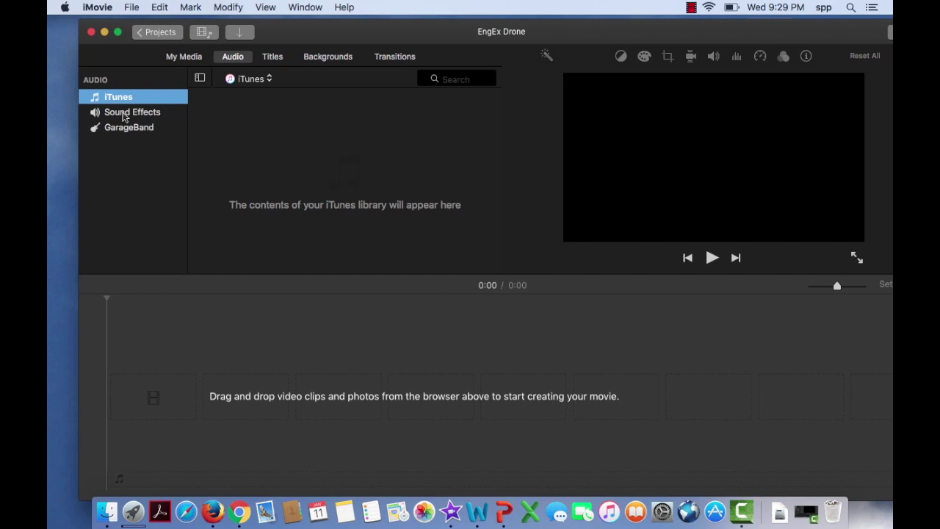
{"action": "left_click", "coordinate": [126, 114]}
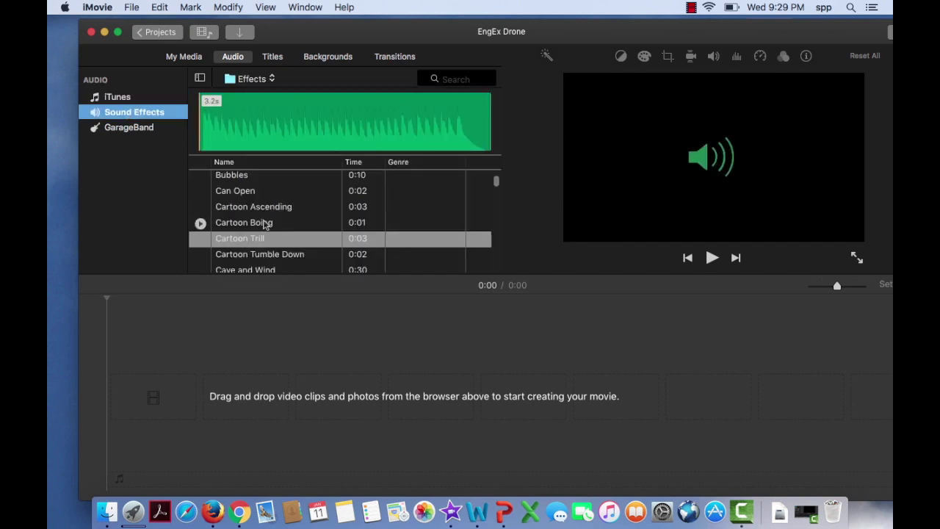
{"action": "scroll", "coordinate": [289, 231], "scroll_direction": "down", "scroll_amount": 15}
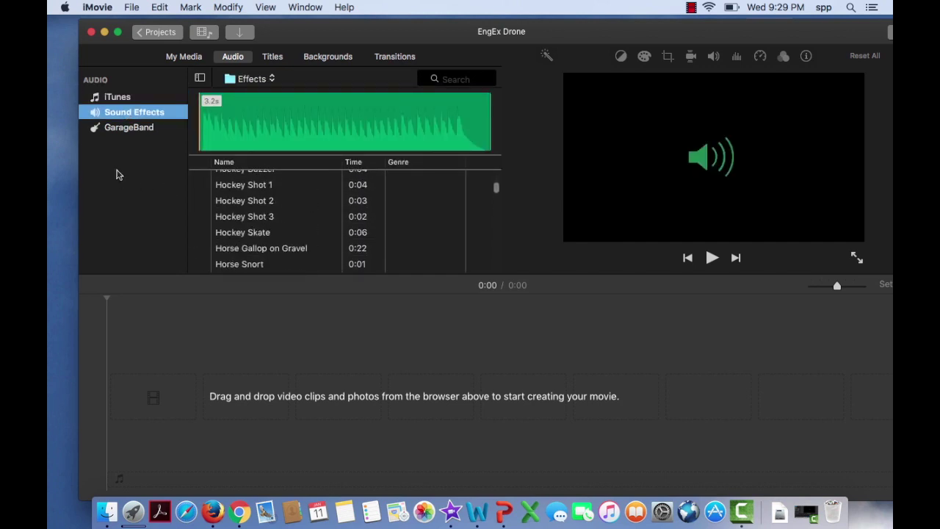
{"action": "left_click", "coordinate": [134, 129]}
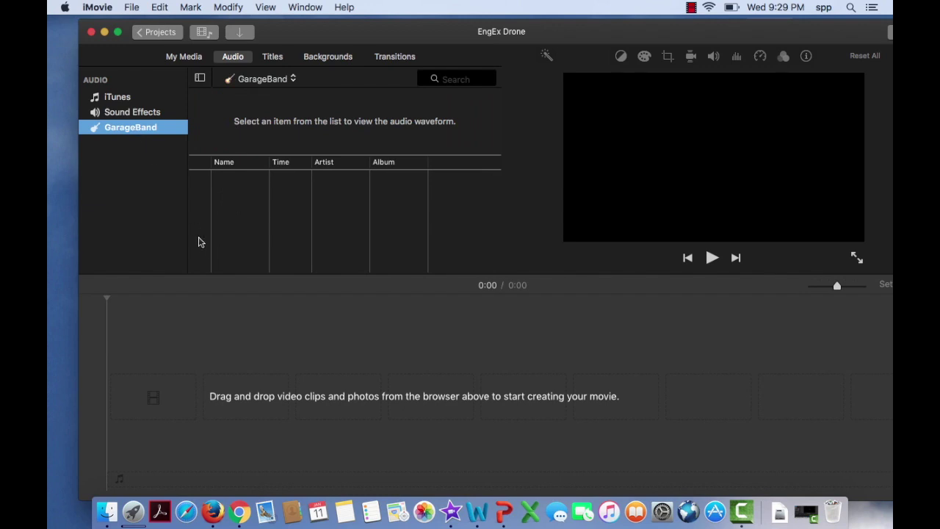
{"action": "left_click", "coordinate": [139, 118]}
- Select the Cartoon Trill sound effect in the Sound Effects list and play its preview
{"action": "scroll", "coordinate": [298, 245], "scroll_direction": "up", "scroll_amount": 2}
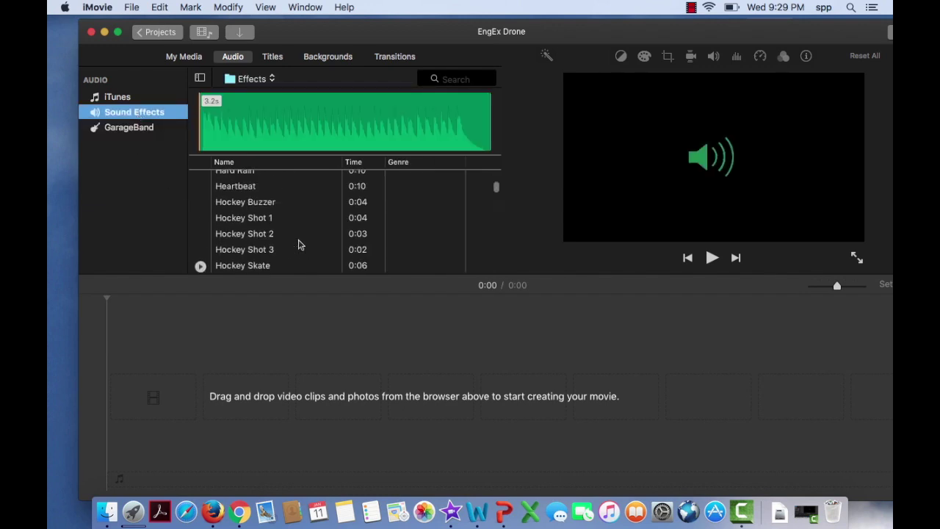
{"action": "scroll", "coordinate": [299, 244], "scroll_direction": "up", "scroll_amount": 15}
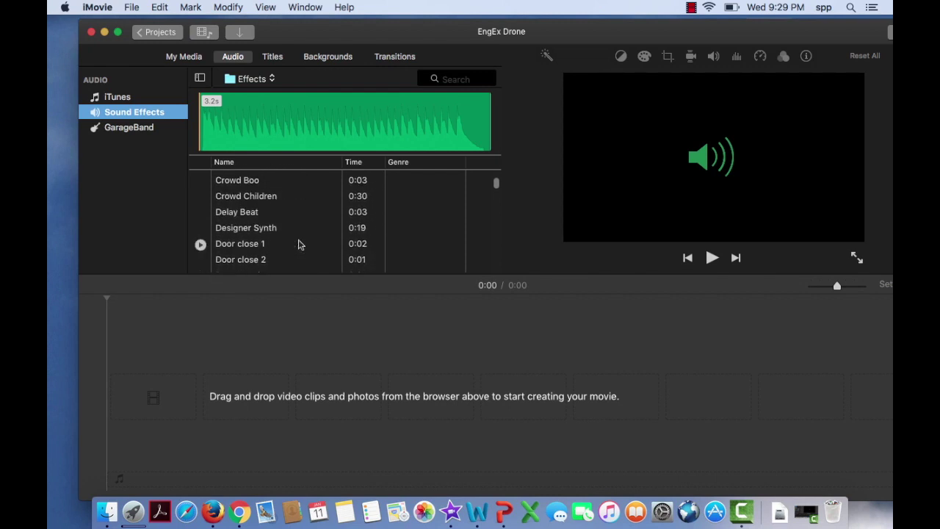
{"action": "scroll", "coordinate": [299, 244], "scroll_direction": "up", "scroll_amount": 2}
{"action": "scroll", "coordinate": [299, 245], "scroll_direction": "up", "scroll_amount": 2}
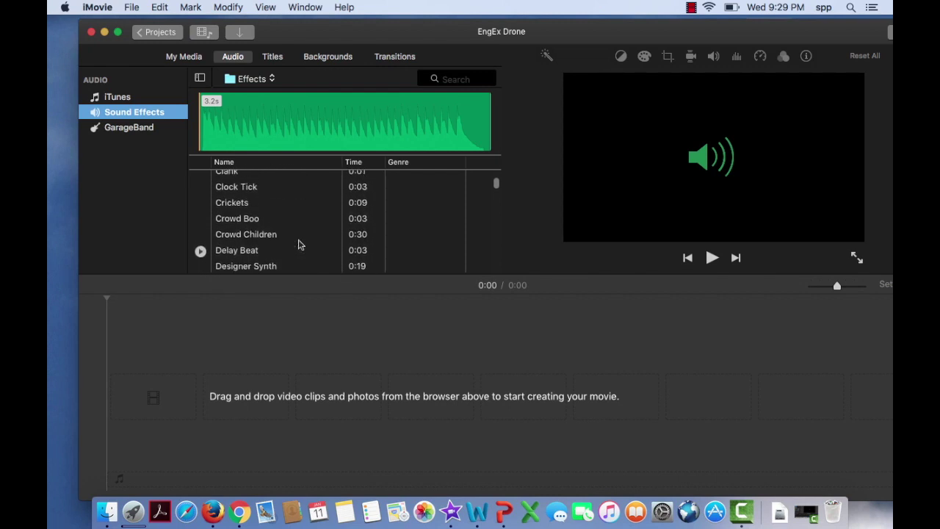
{"action": "scroll", "coordinate": [299, 245], "scroll_direction": "up", "scroll_amount": 5}
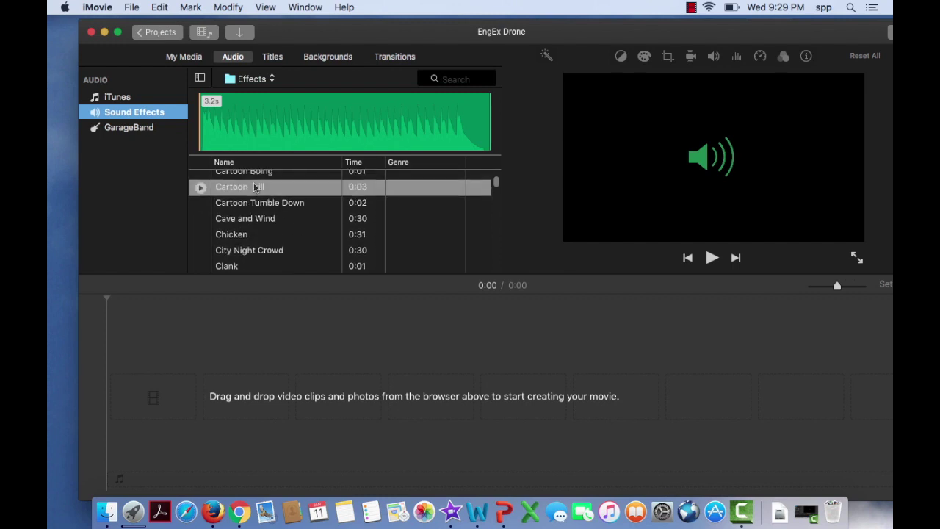
{"action": "left_click", "coordinate": [231, 189]}
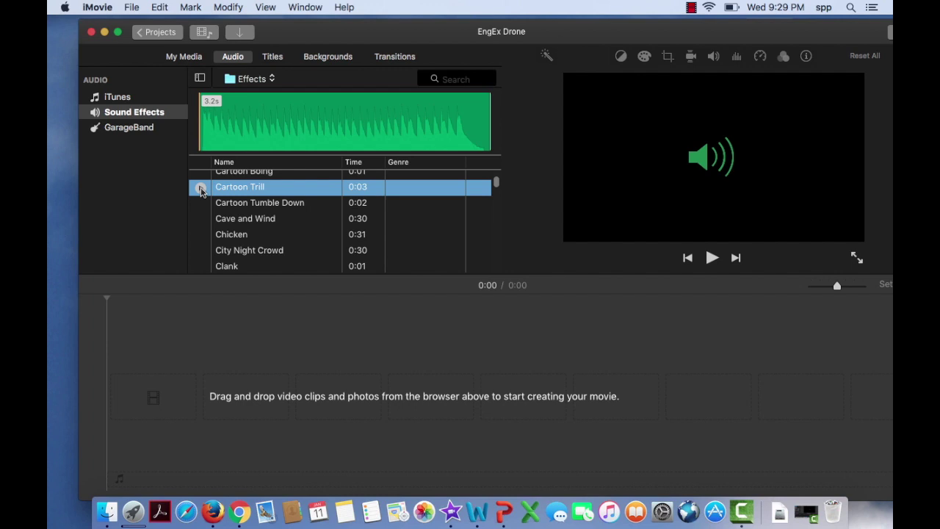
{"action": "left_click", "coordinate": [201, 188]}
- Return to My Media and browse the EngEx Drone project's photos and drone clips
{"action": "left_click", "coordinate": [180, 58]}
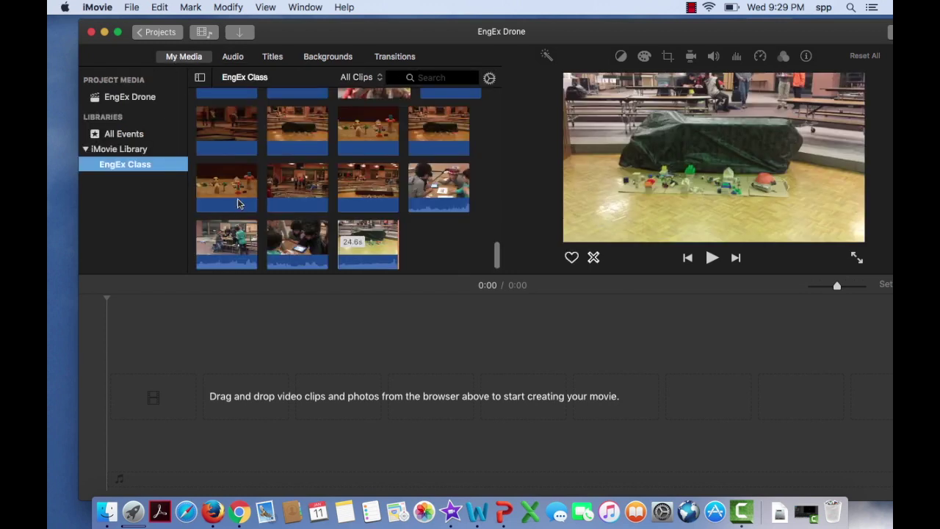
{"action": "scroll", "coordinate": [287, 206], "scroll_direction": "up", "scroll_amount": 10}
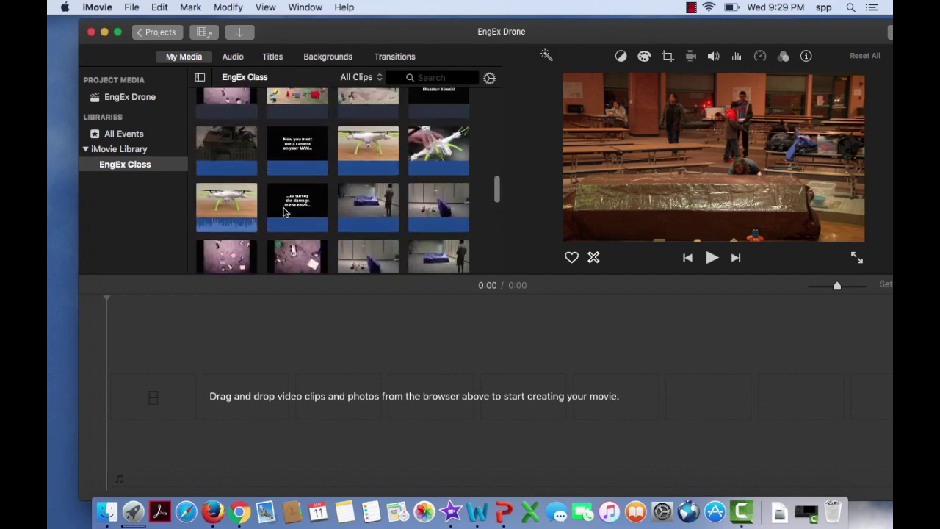
{"action": "left_click", "coordinate": [134, 97]}
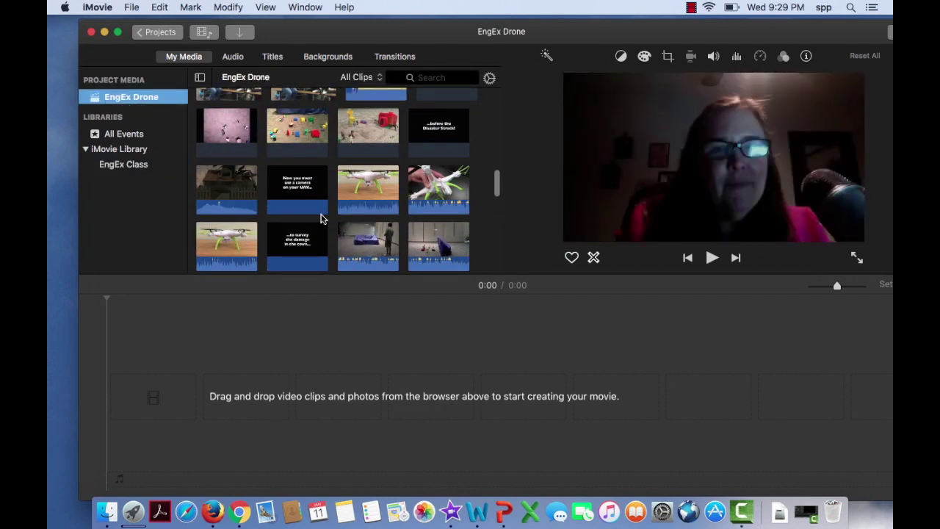
{"action": "scroll", "coordinate": [321, 218], "scroll_direction": "down", "scroll_amount": 10}
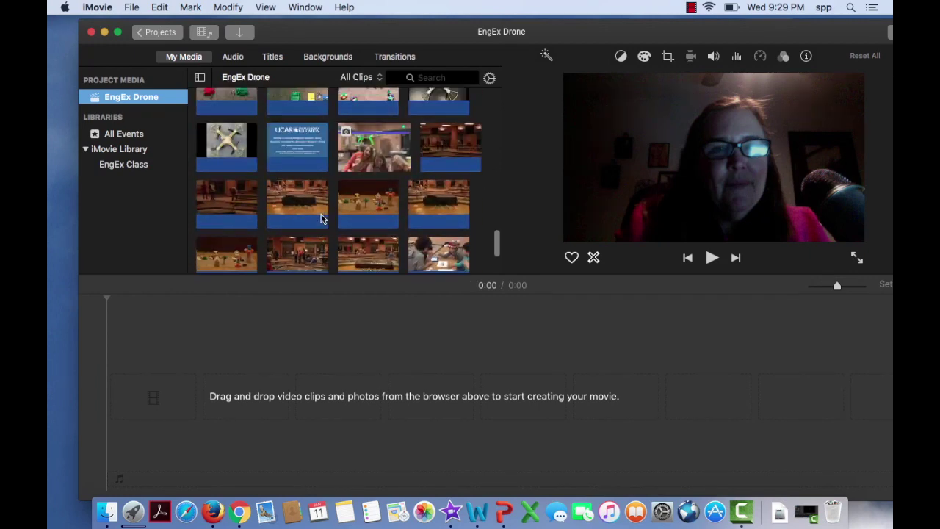
{"action": "scroll", "coordinate": [321, 219], "scroll_direction": "up", "scroll_amount": 15}
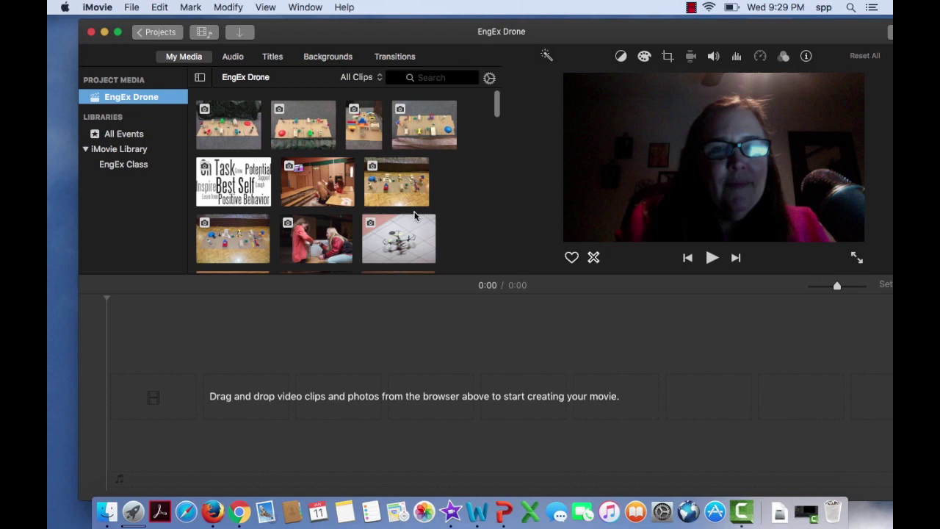
{"action": "left_click", "coordinate": [368, 266]}
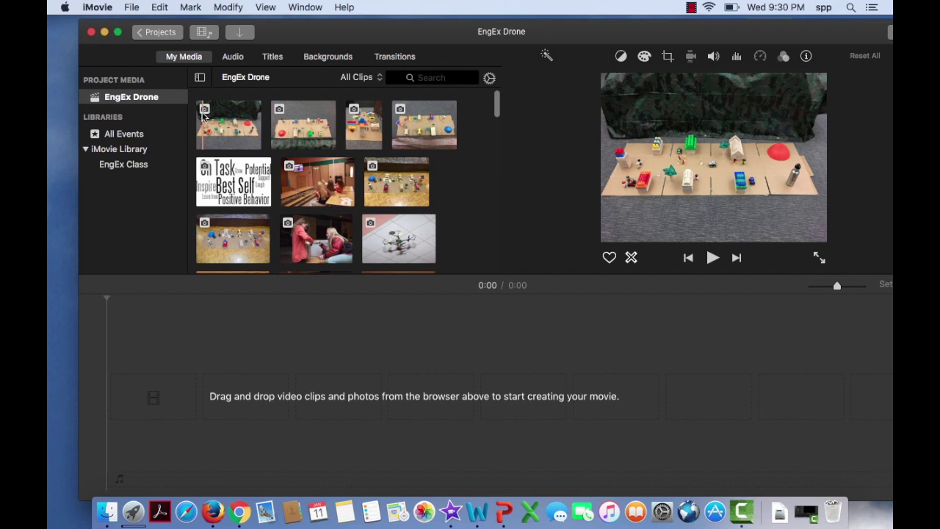
{"action": "scroll", "coordinate": [203, 116], "scroll_direction": "down", "scroll_amount": 10}
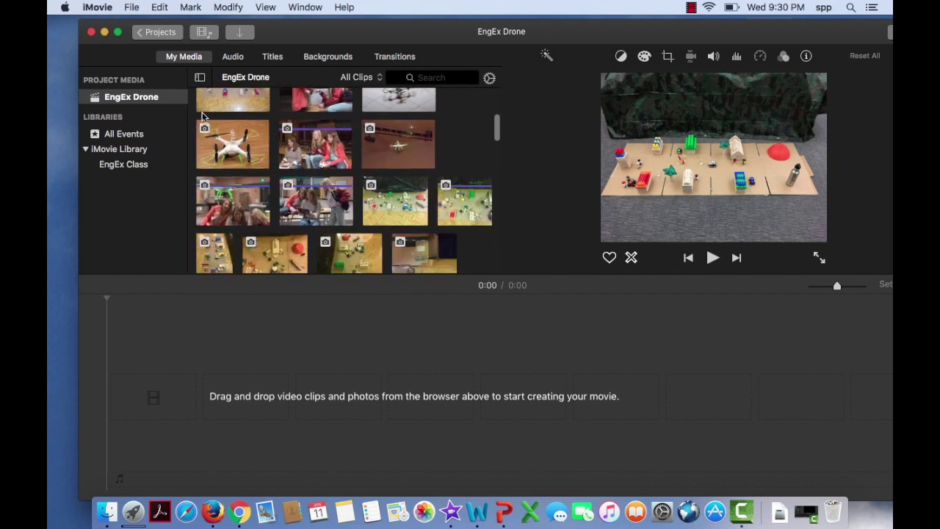
{"action": "scroll", "coordinate": [203, 116], "scroll_direction": "down", "scroll_amount": 5}
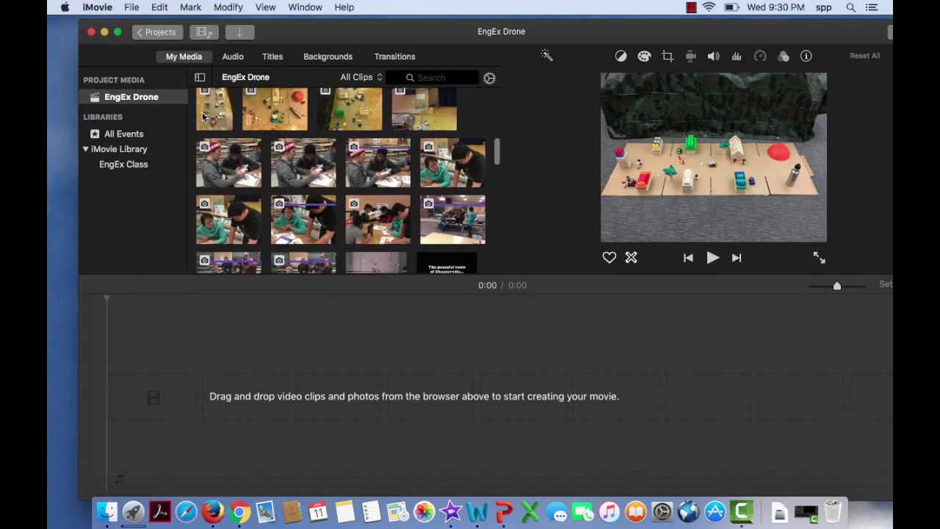
{"action": "scroll", "coordinate": [203, 115], "scroll_direction": "down", "scroll_amount": 2}
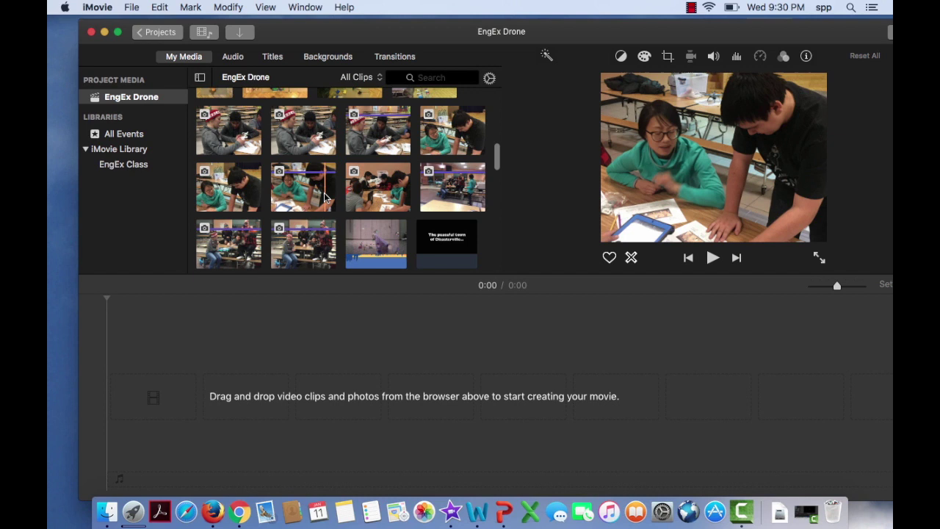
{"action": "scroll", "coordinate": [323, 195], "scroll_direction": "down", "scroll_amount": 5}
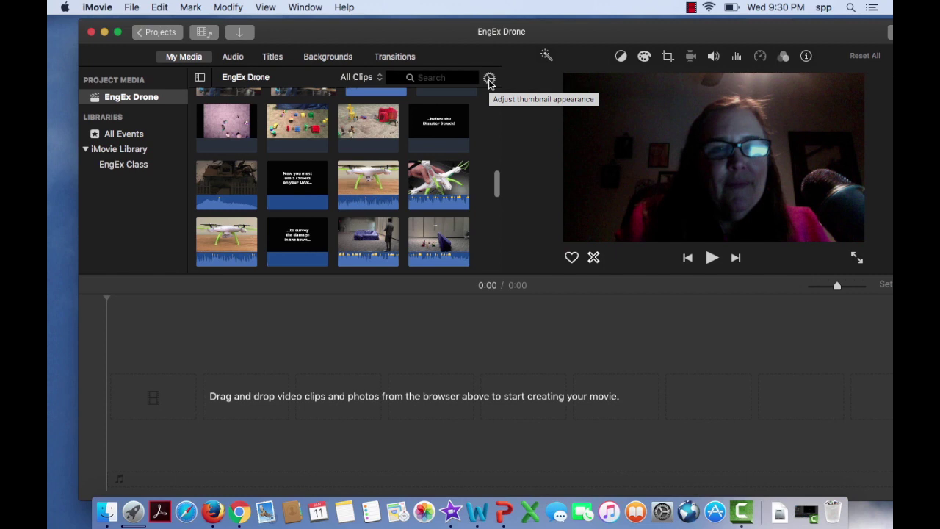
{"action": "left_click", "coordinate": [489, 78]}
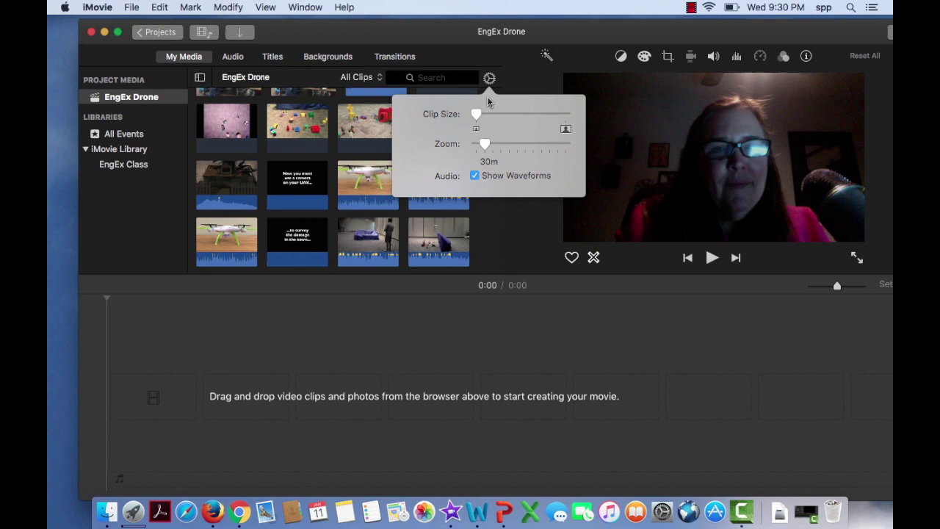
{"action": "left_click_drag", "start_coordinate": [476, 114], "coordinate": [476, 146]}
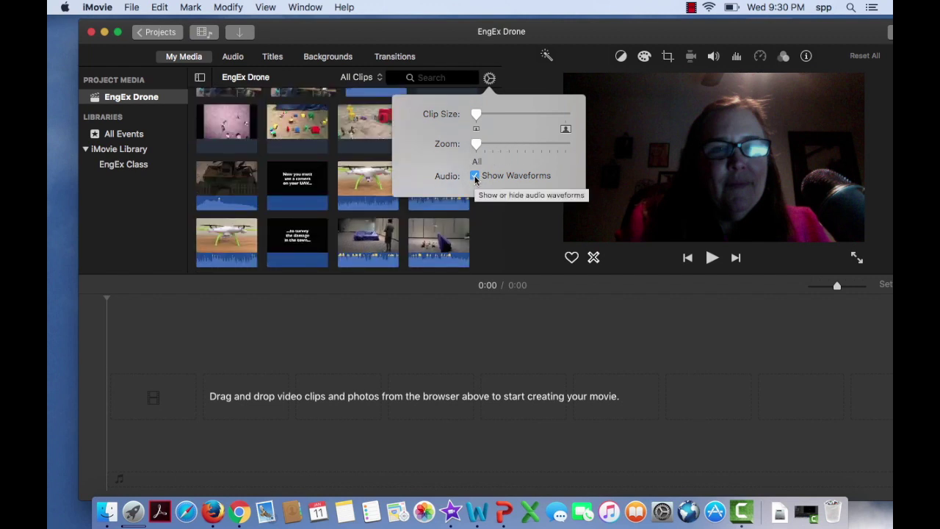
{"action": "left_click", "coordinate": [474, 176]}
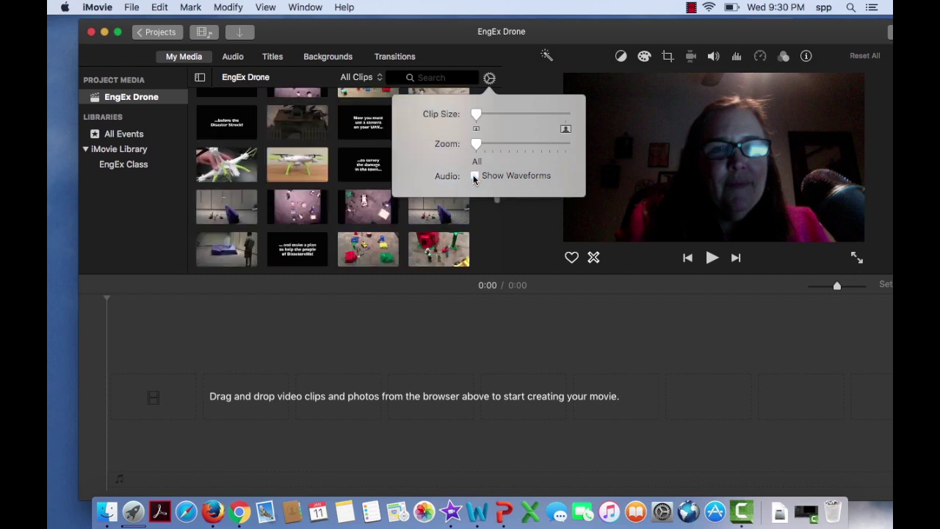
{"action": "left_click", "coordinate": [475, 177]}
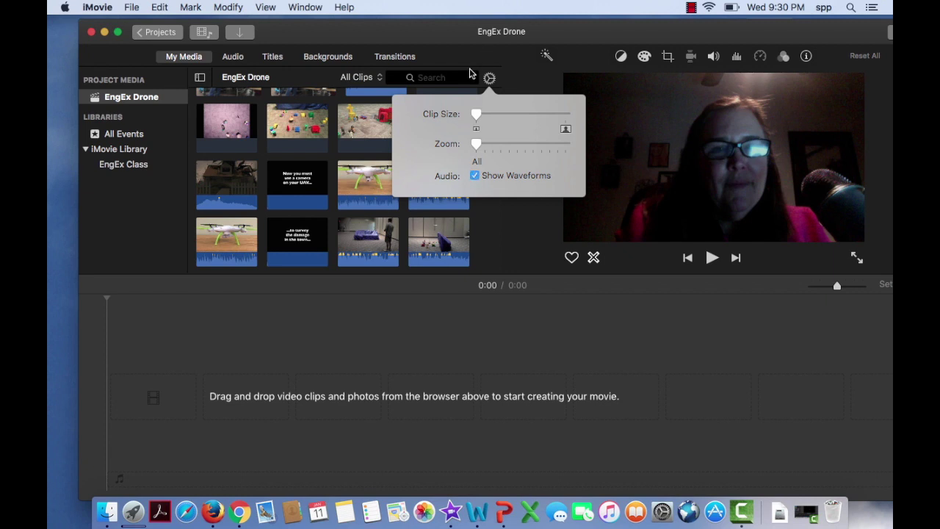
{"action": "left_click", "coordinate": [470, 72]}
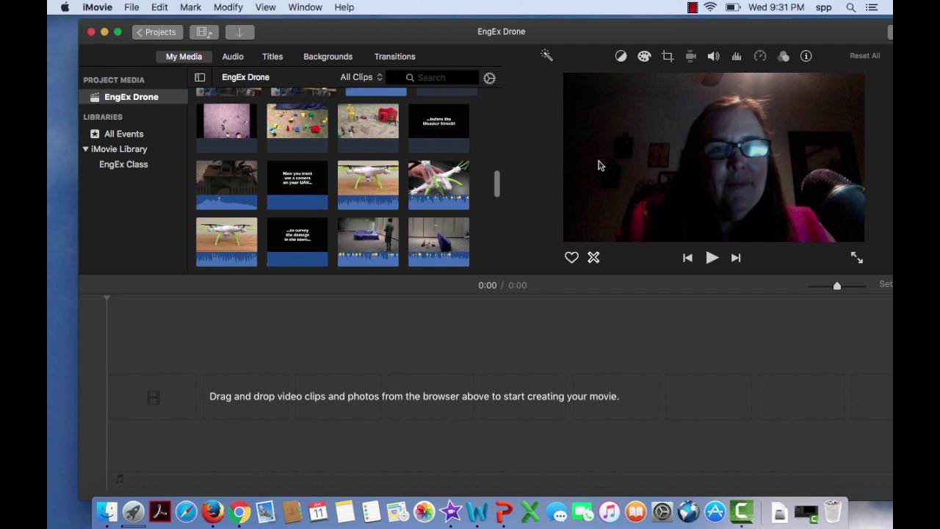
- Select the 5.1s drone clip, then show the 'Now you must use a camera on your UAV...' title clip
{"action": "left_click", "coordinate": [360, 183]}
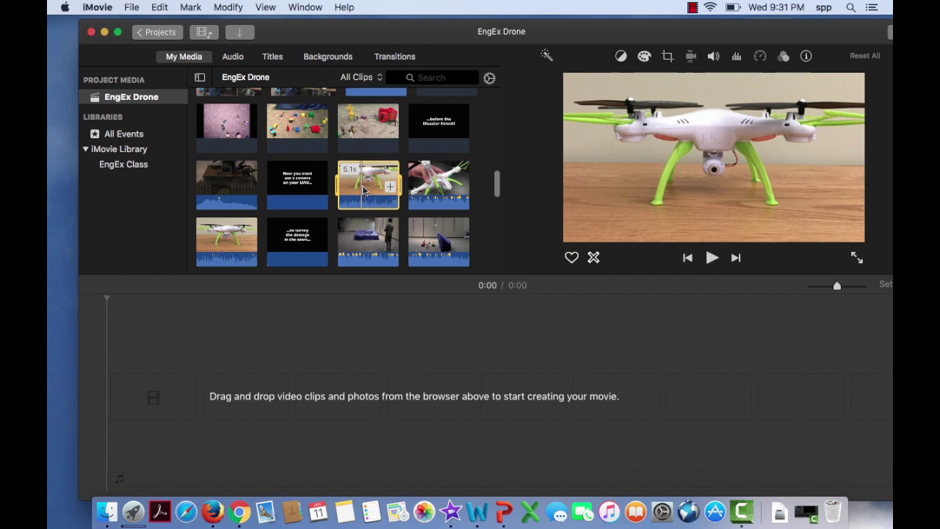
{"action": "left_click", "coordinate": [292, 184]}
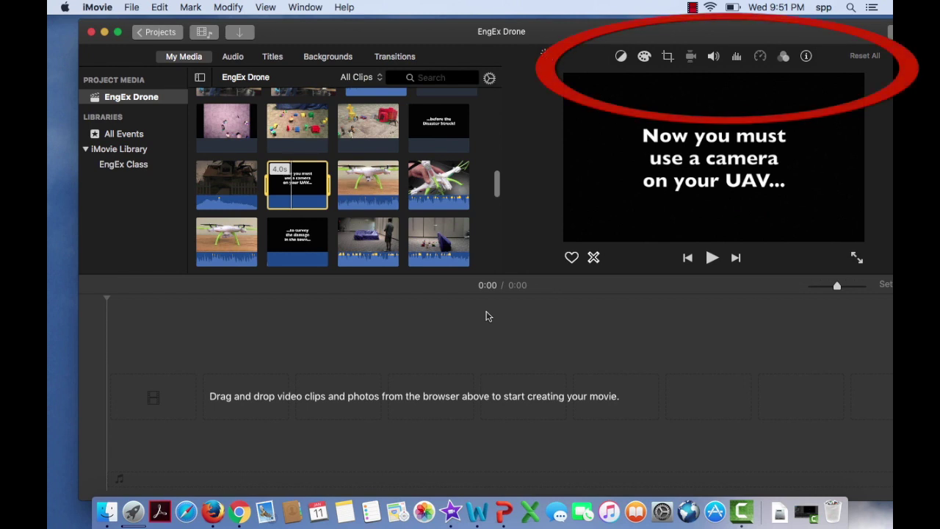
- View the drone-in-hand clip in the viewer, then clear the clip selection
{"action": "left_click", "coordinate": [432, 184]}
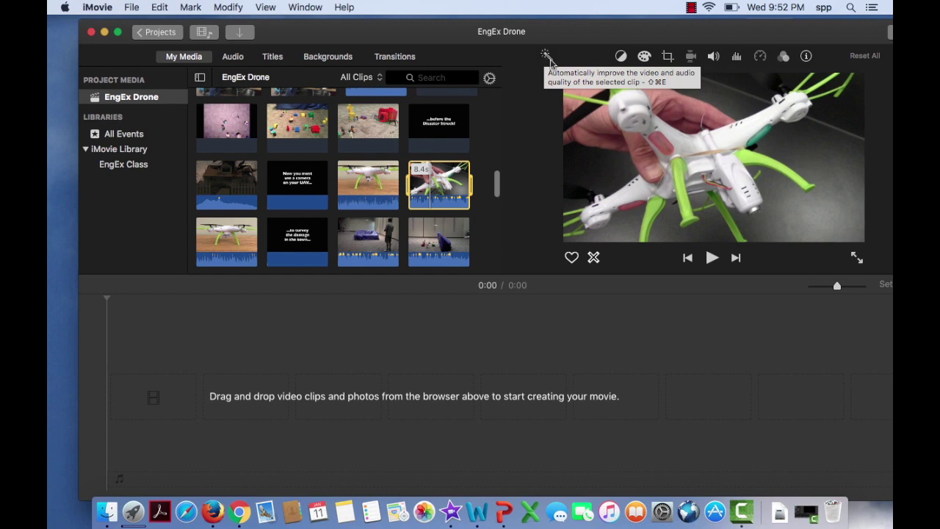
{"action": "left_click", "coordinate": [607, 376]}
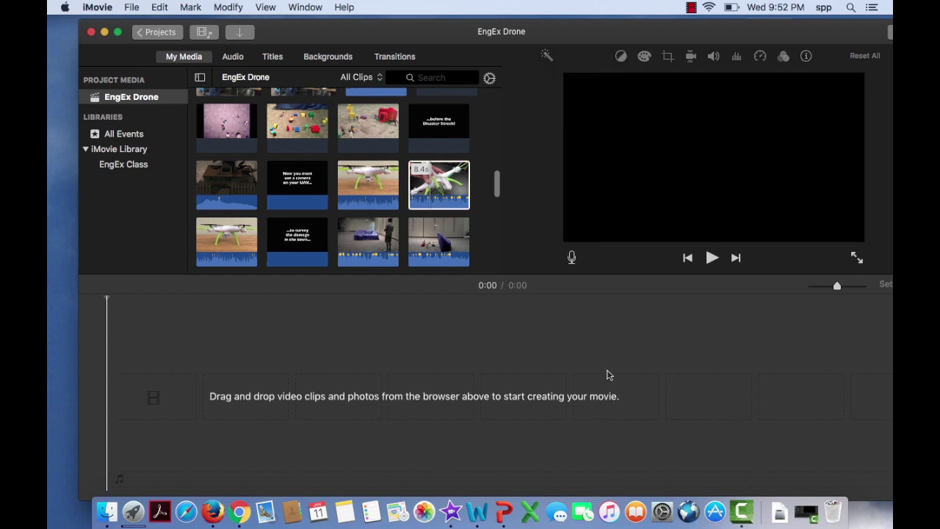